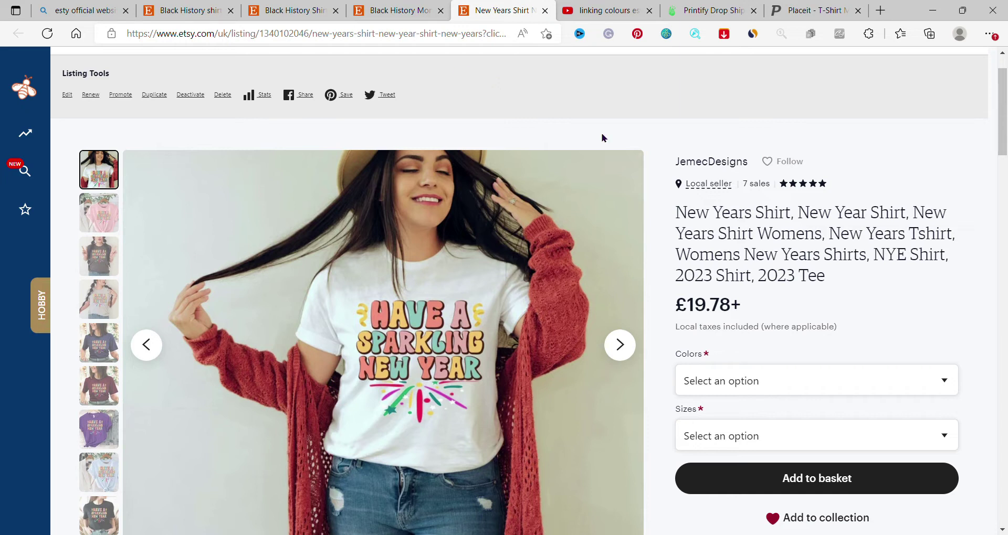
Preview the New Years shirt in Black, Navy and Baby Blue, then bring up the Black History Month listing.
click(913, 443)
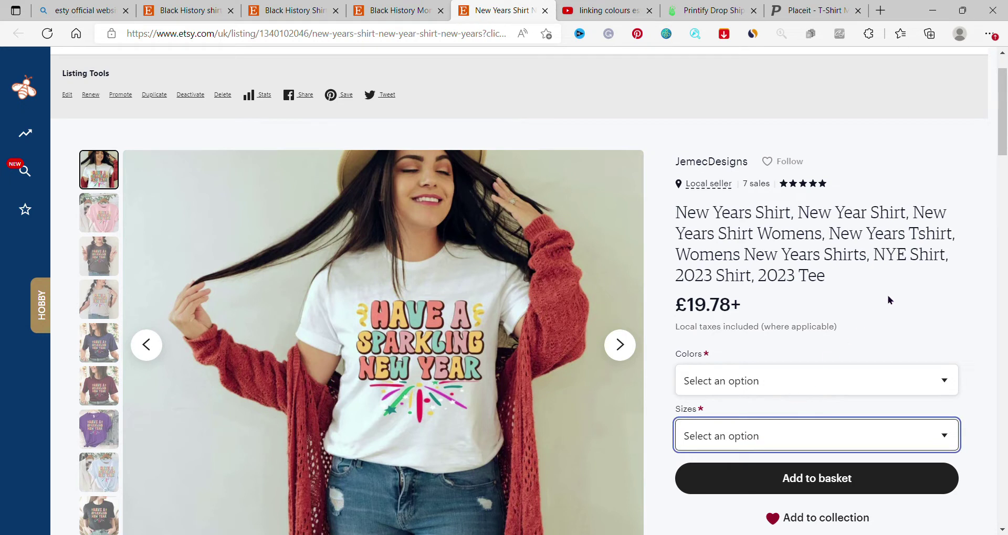
click(933, 271)
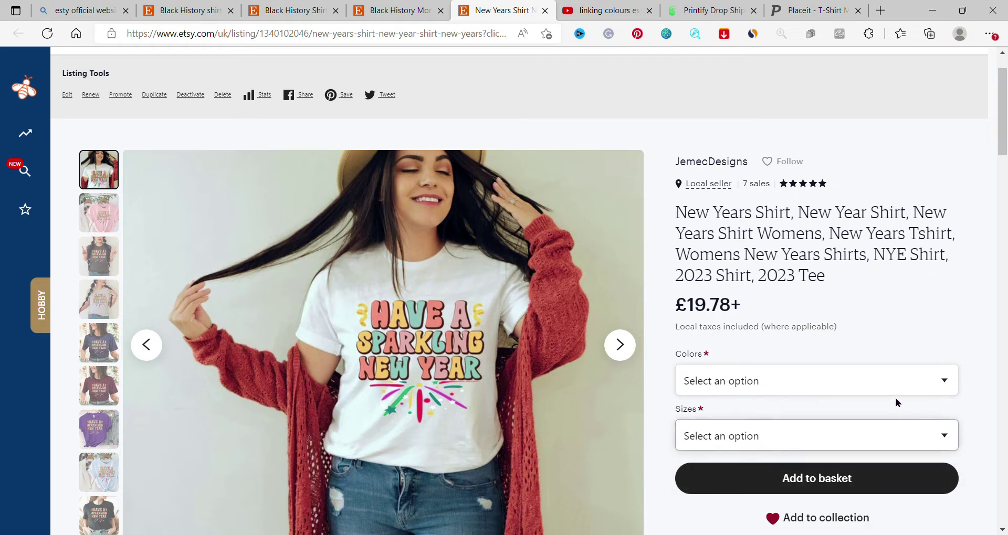
click(901, 380)
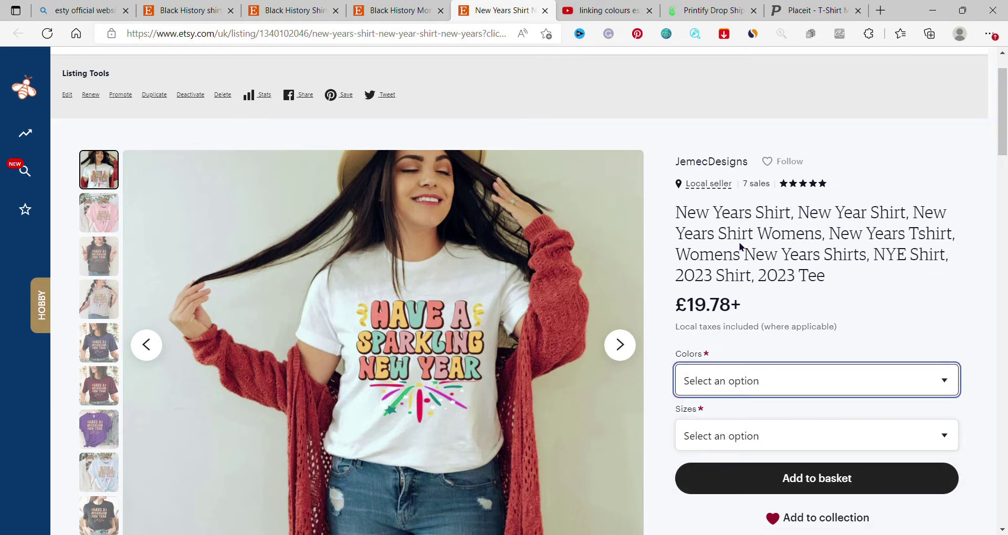
click(756, 275)
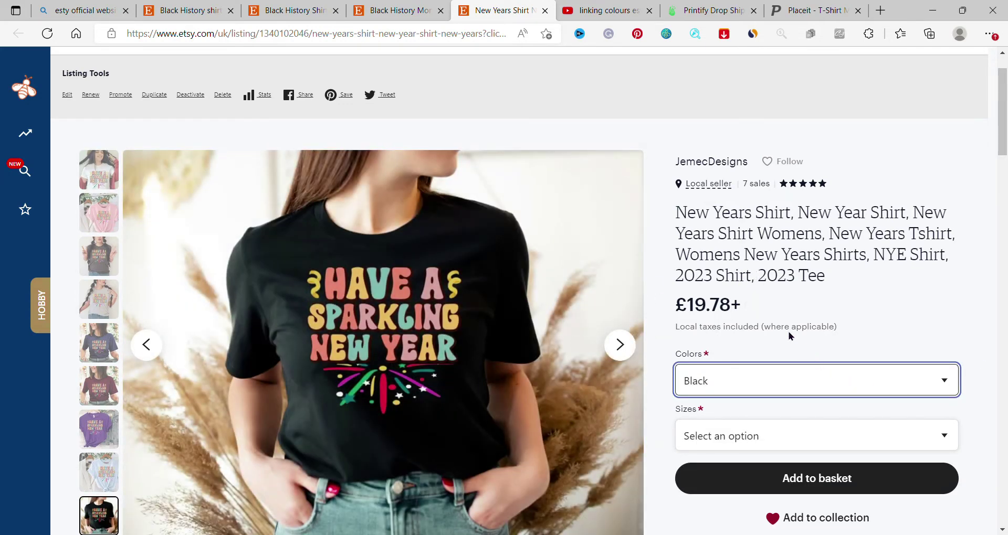
key(Down)
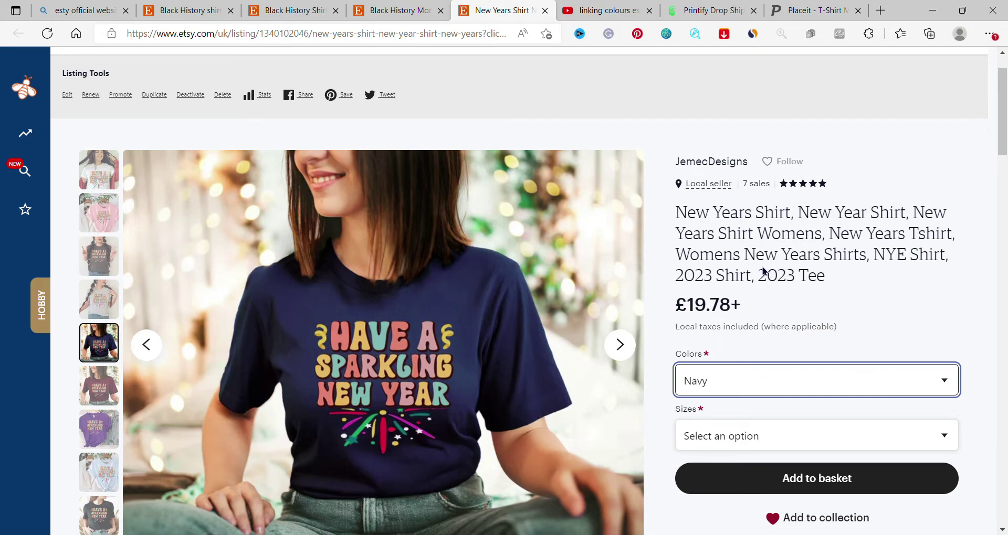
key(Down)
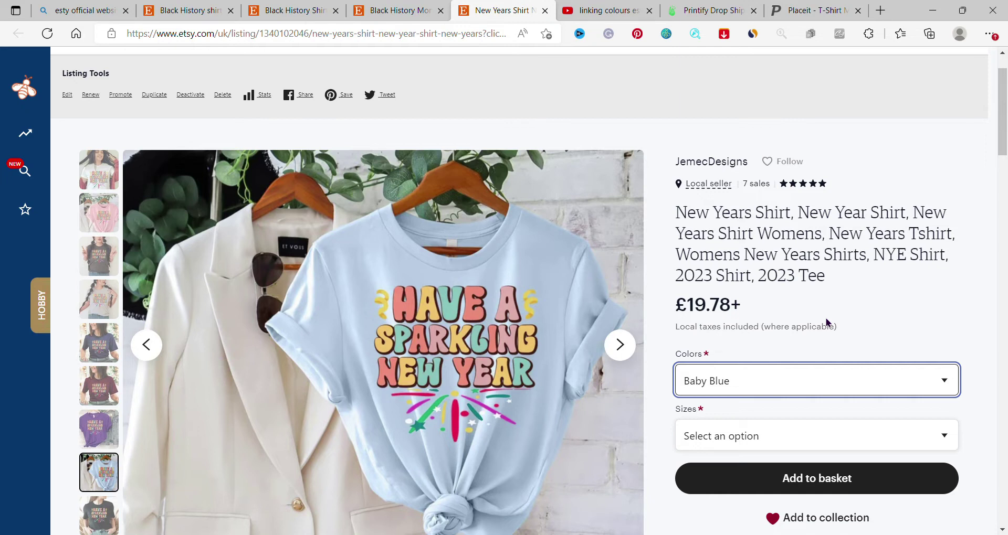
key(ctrl+shift+Tab)
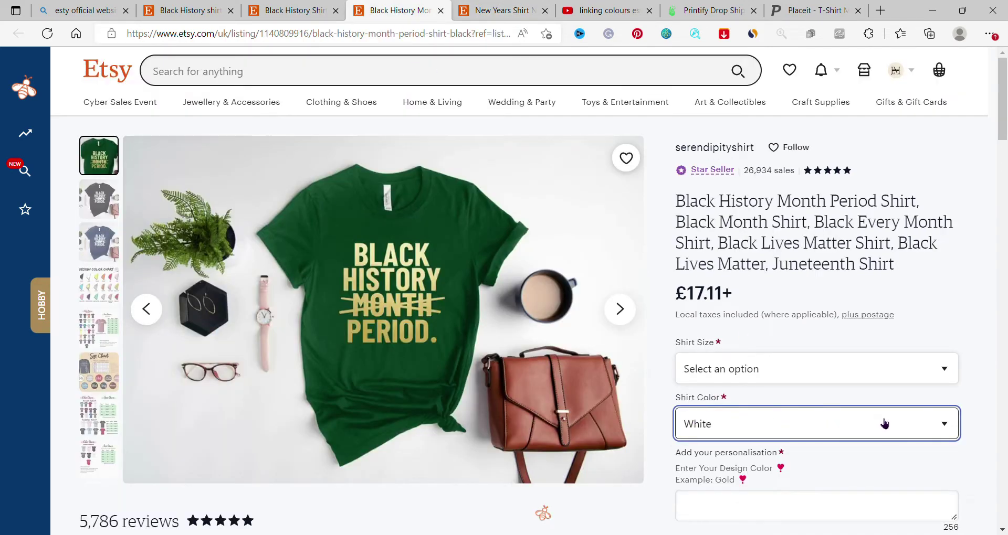
Try the Dark Grey and Pink shirt colours, then move to the Shop Manager listing editor.
key(Down)
key(Down)
key(ctrl+2)
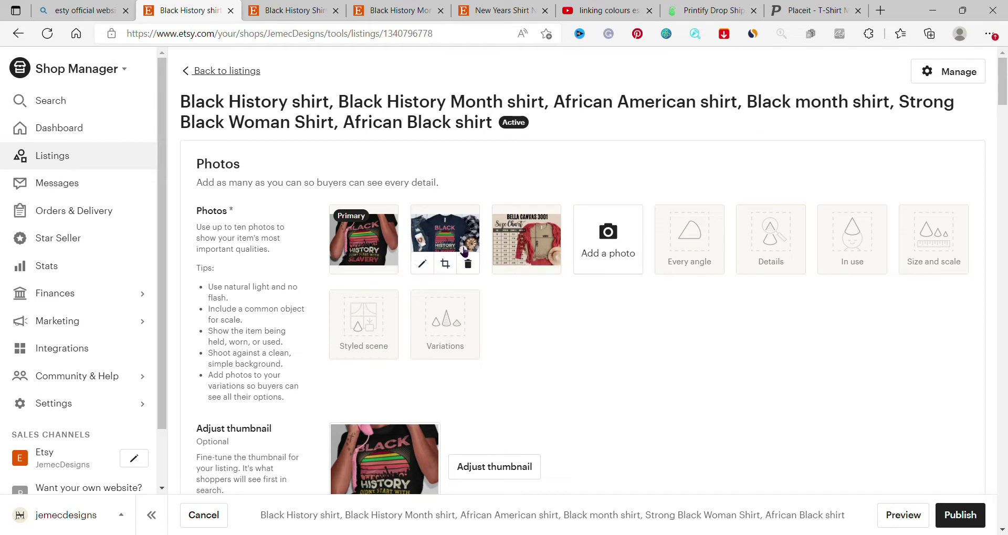
Under Variations, select all the shirt's variation rows and open Link photos.
drag(1003, 99, 1005, 403)
drag(271, 130, 198, 132)
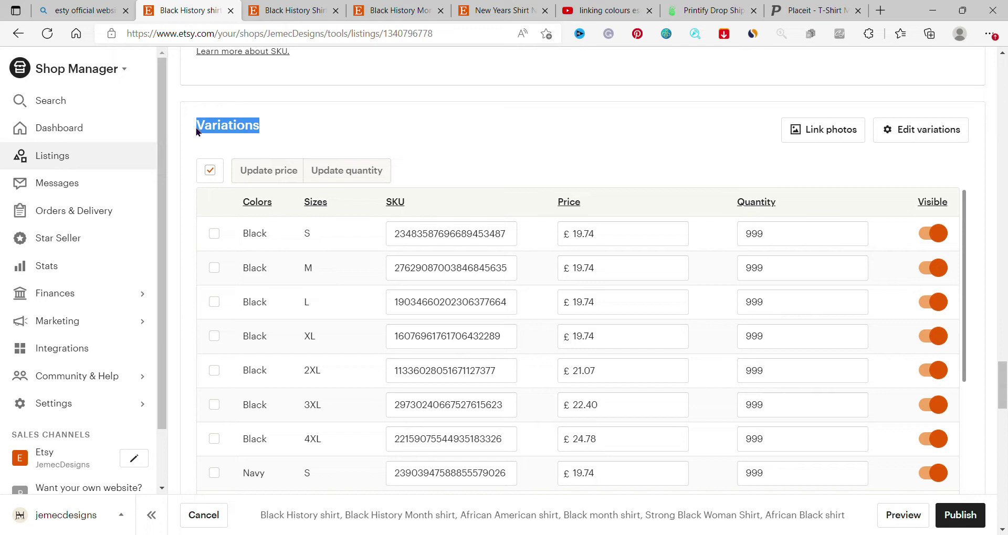
click(210, 171)
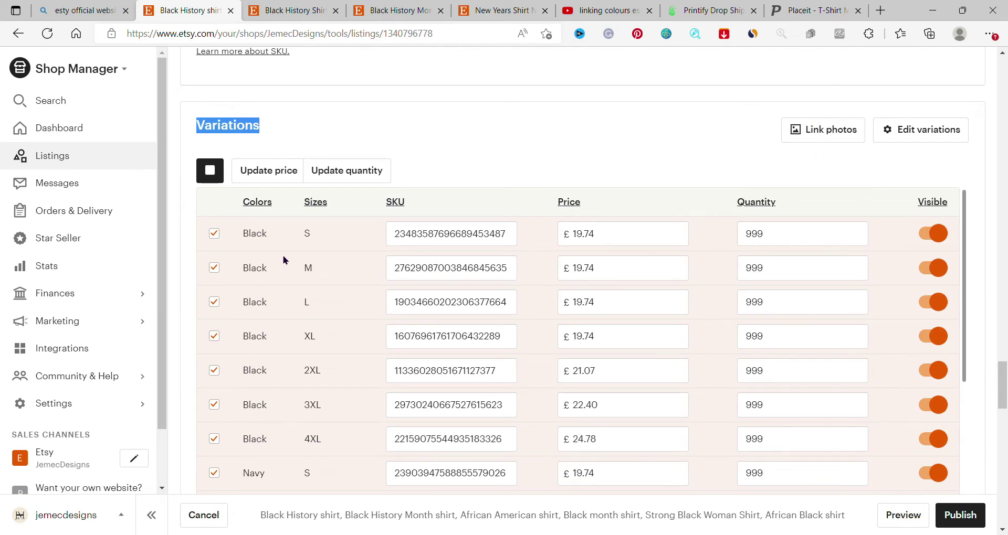
click(828, 135)
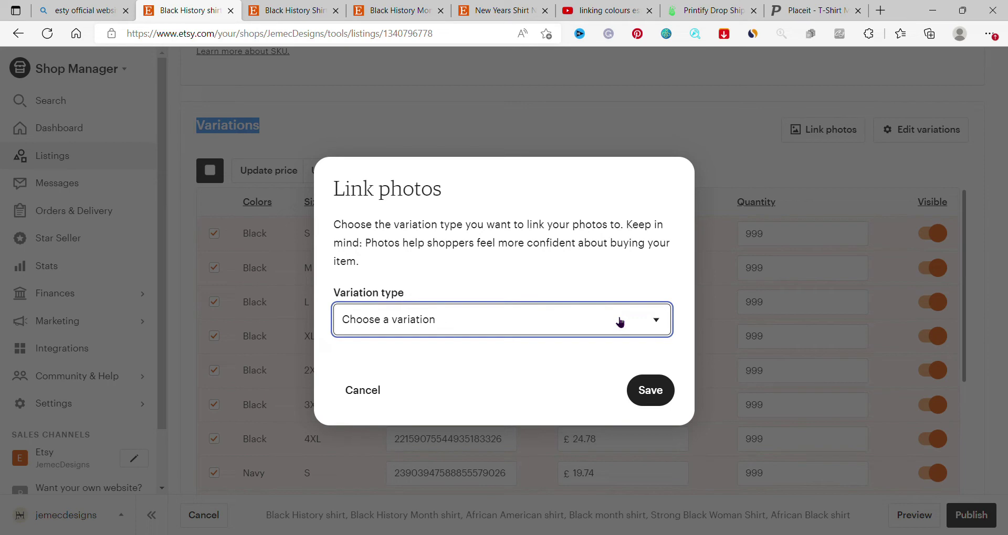
Link photos by Colors, with the first shirt photo for Black and the navy photo for Navy, and save.
click(494, 359)
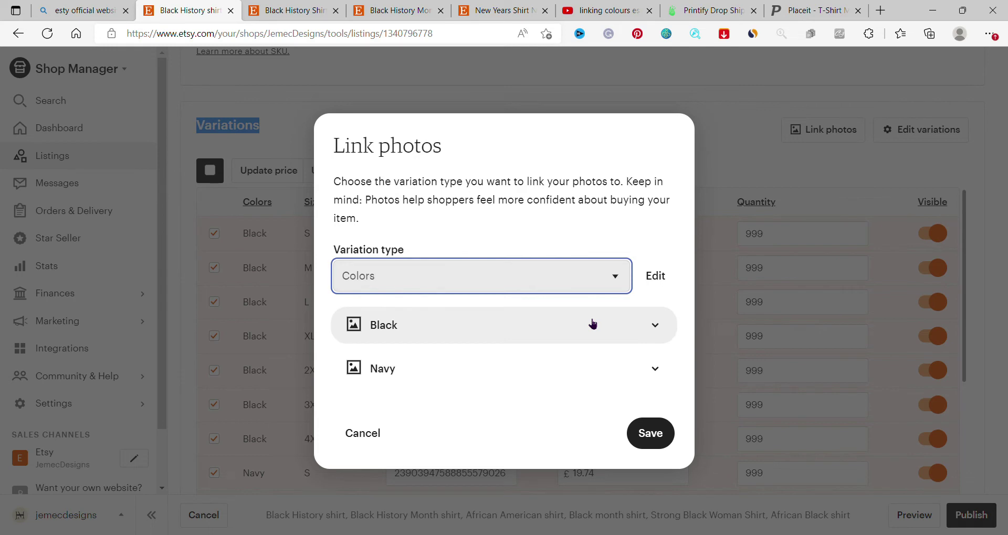
click(565, 330)
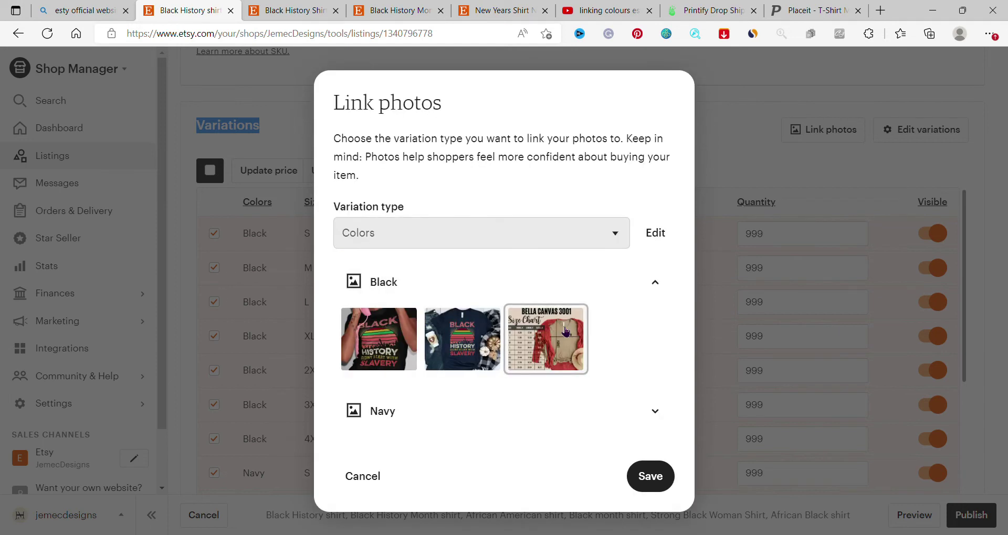
click(378, 347)
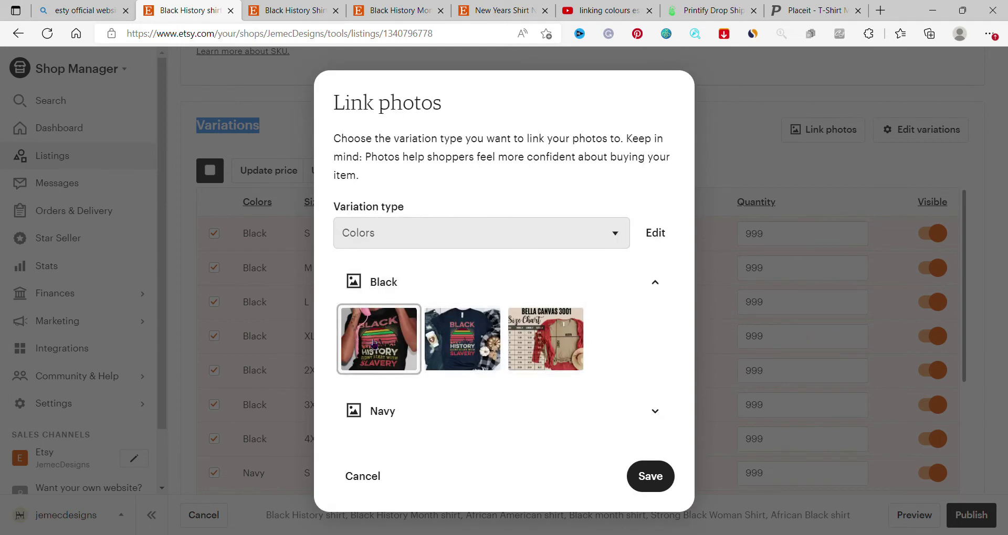
click(384, 344)
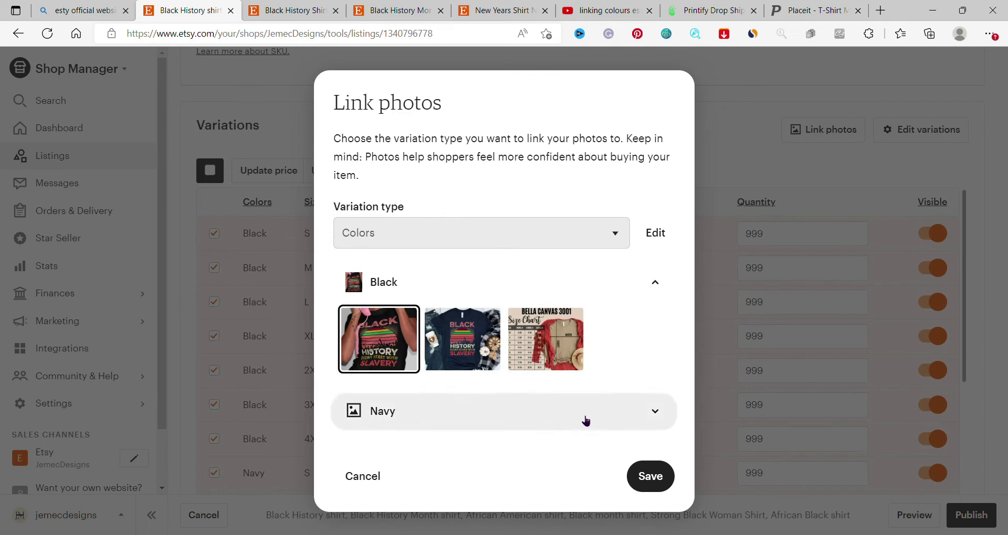
click(623, 422)
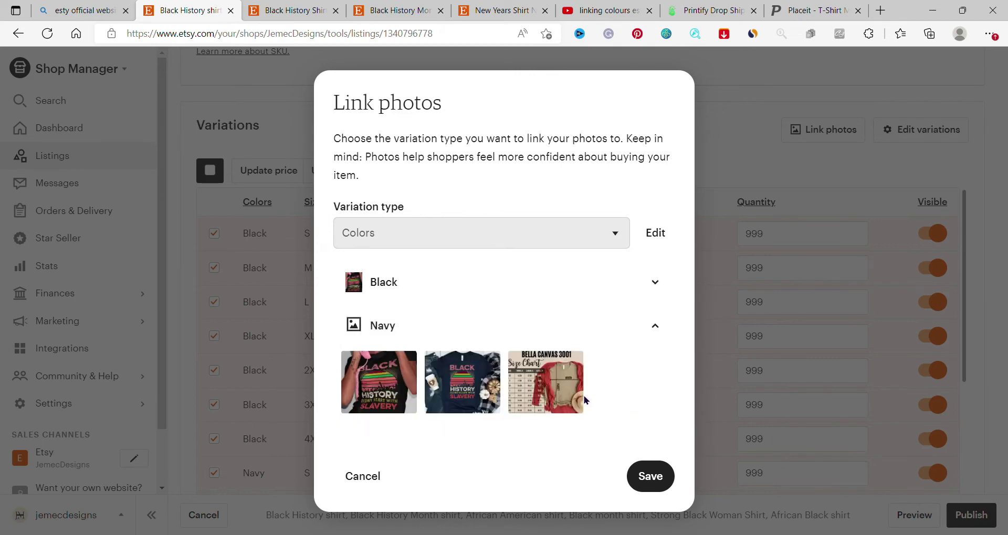
click(475, 385)
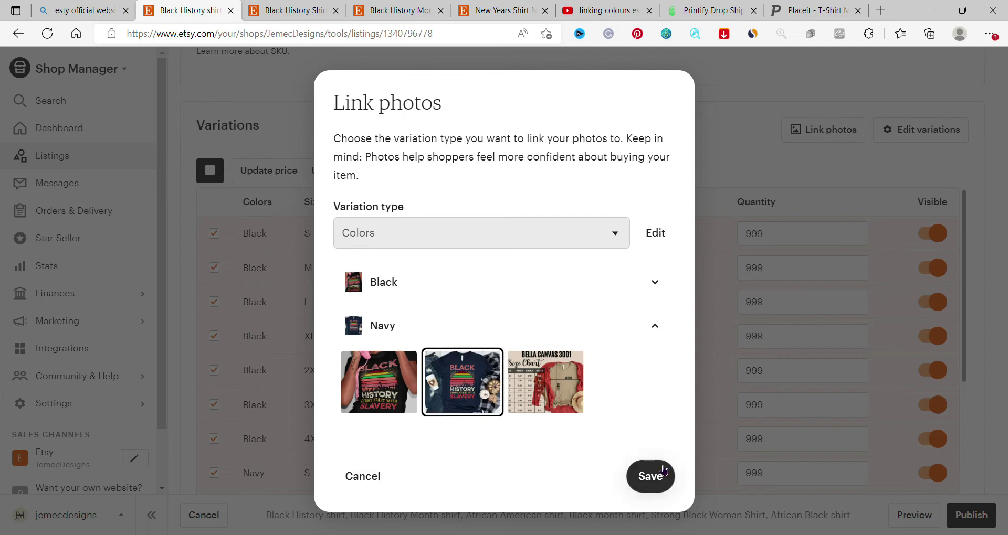
click(650, 477)
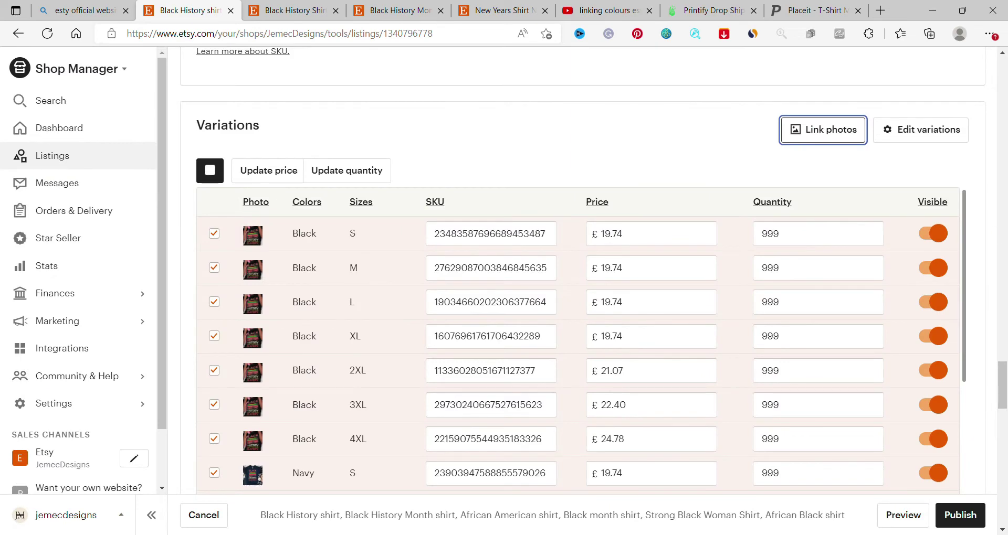
Switch the listing's returns policy to the 30-day Returns and exchanges policy.
scroll(992, 402, down, 4)
scroll(593, 268, down, 5)
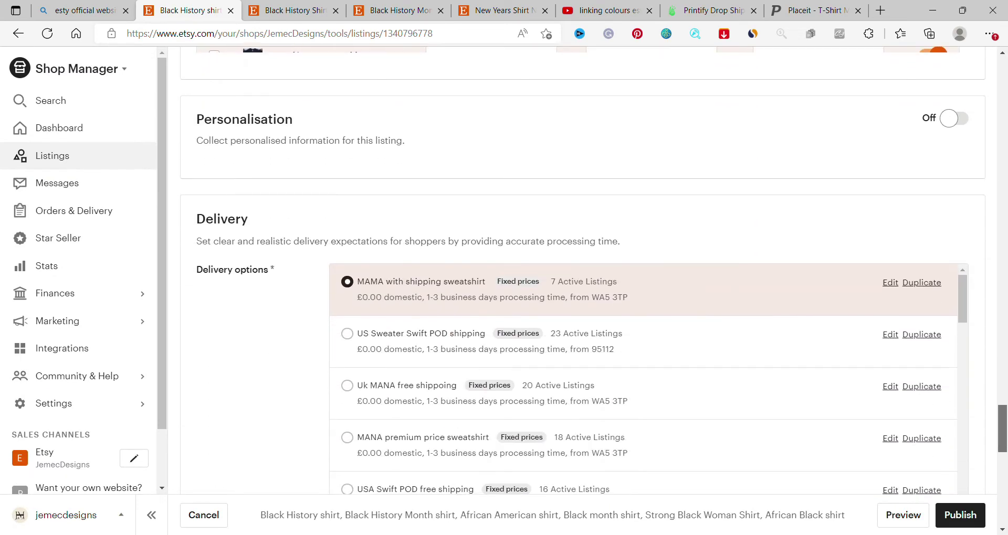
scroll(593, 267, up, 3)
scroll(593, 267, down, 6)
scroll(583, 270, down, 1)
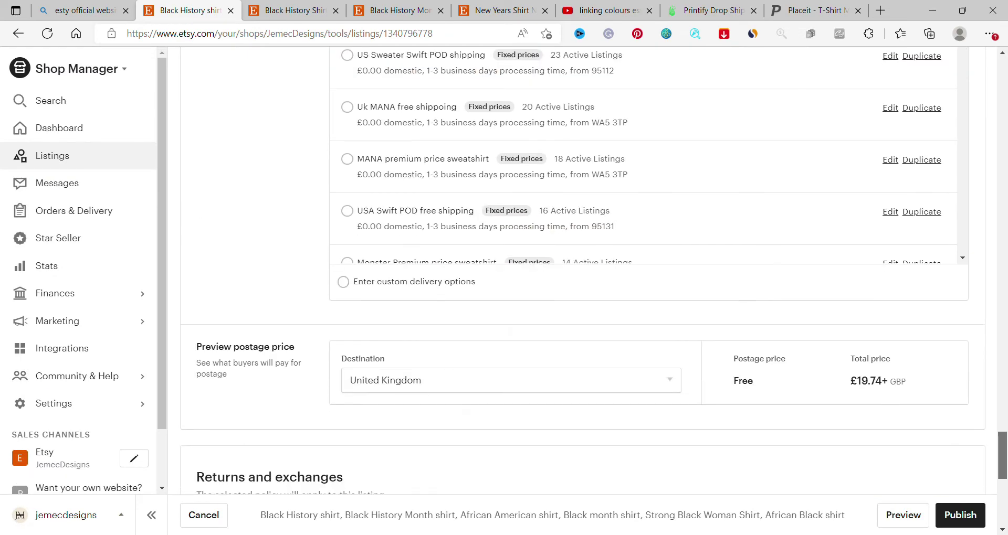
scroll(593, 270, down, 5)
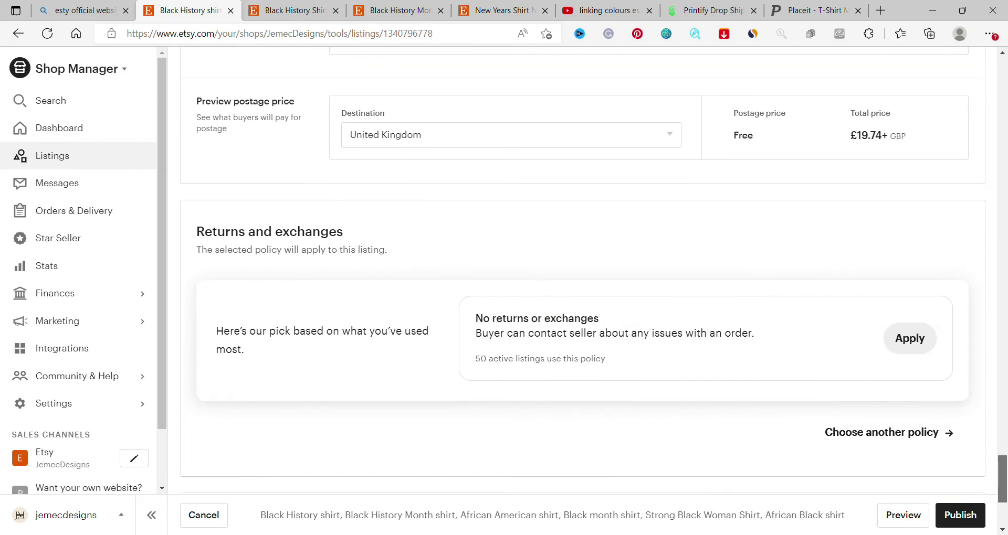
scroll(593, 270, down, 2)
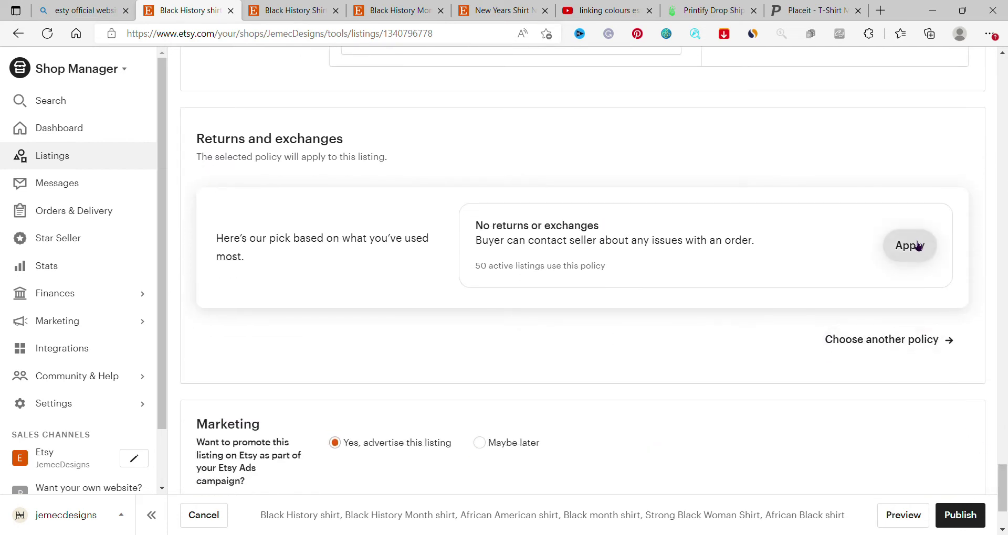
click(925, 343)
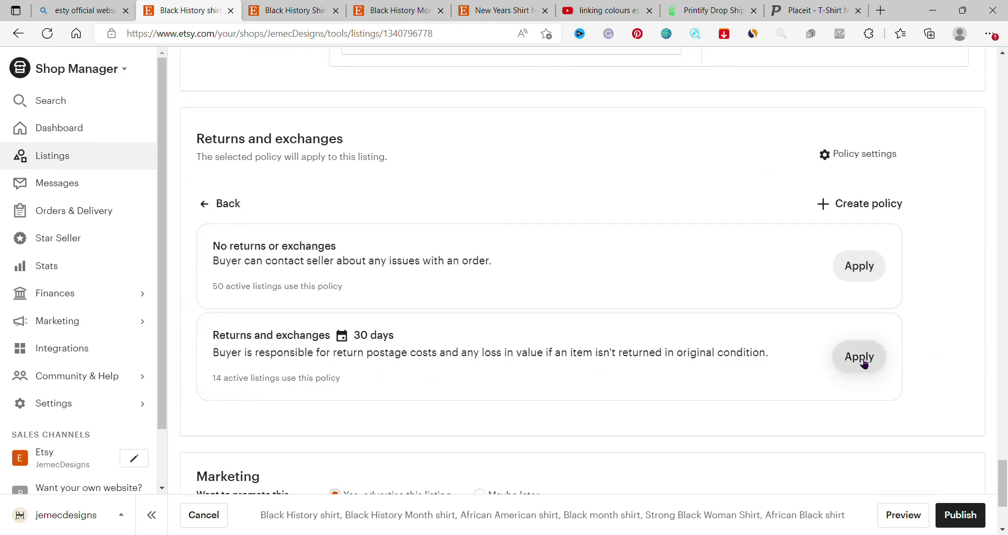
click(861, 357)
Re-select all variation rows and publish the Black History shirt listing.
scroll(1003, 502, down, 2)
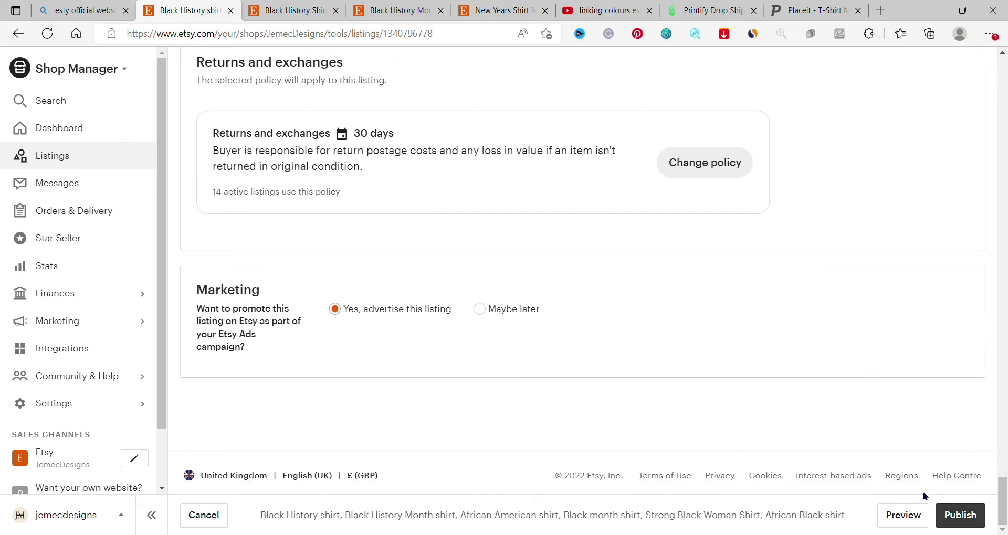
click(962, 512)
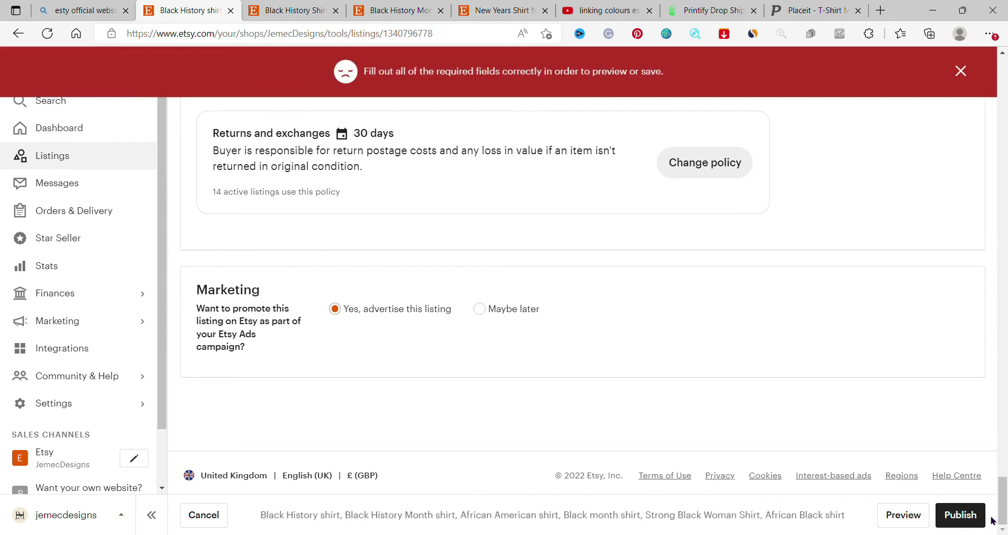
drag(1003, 510, 983, 399)
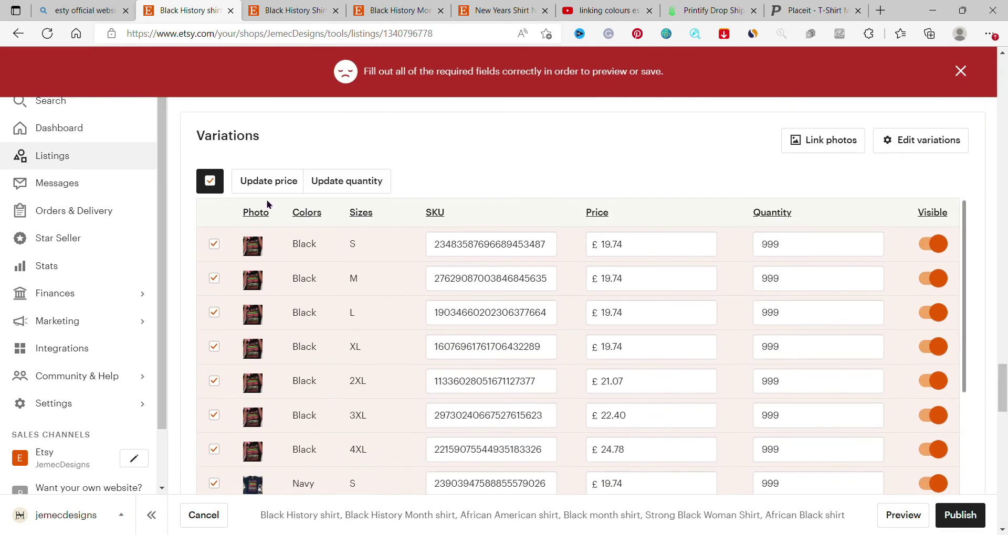
click(216, 182)
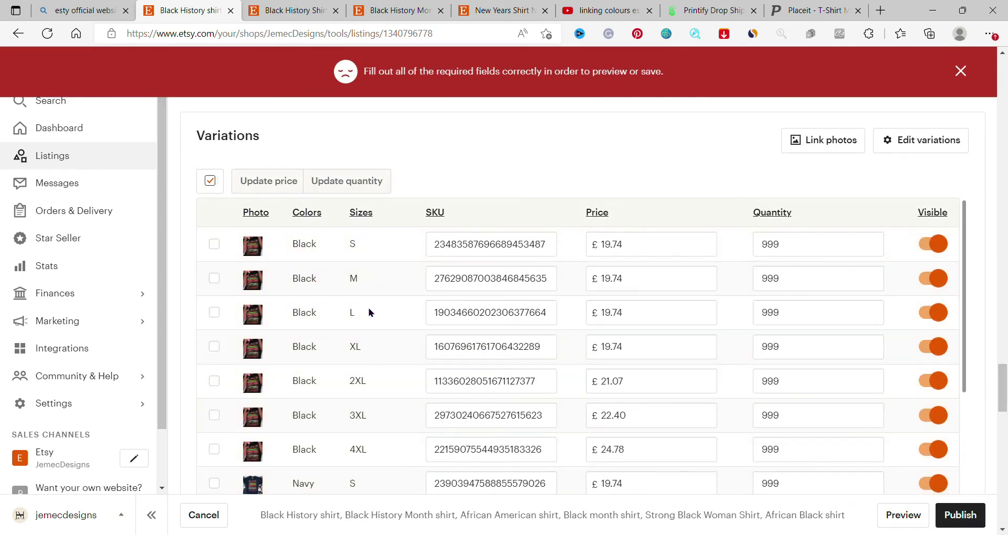
click(203, 181)
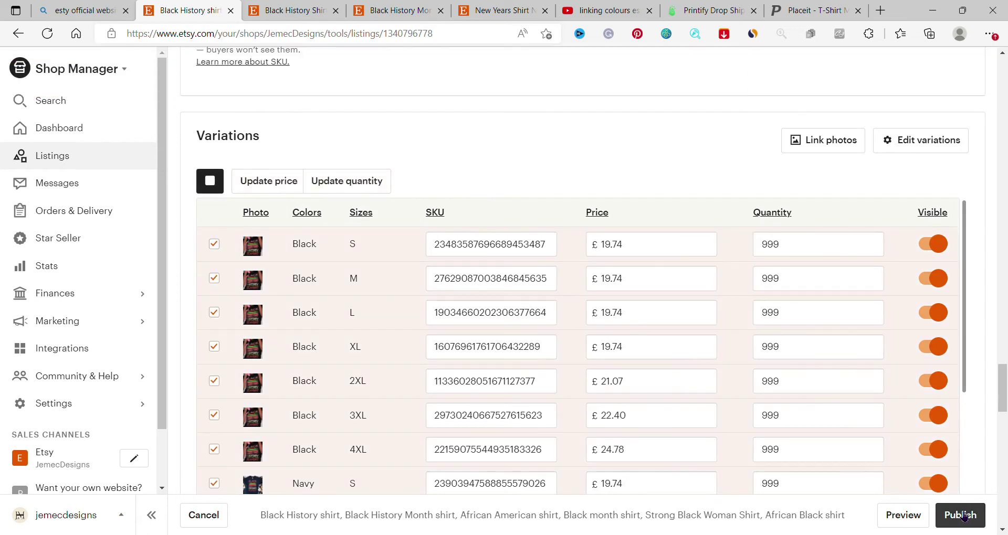
click(962, 516)
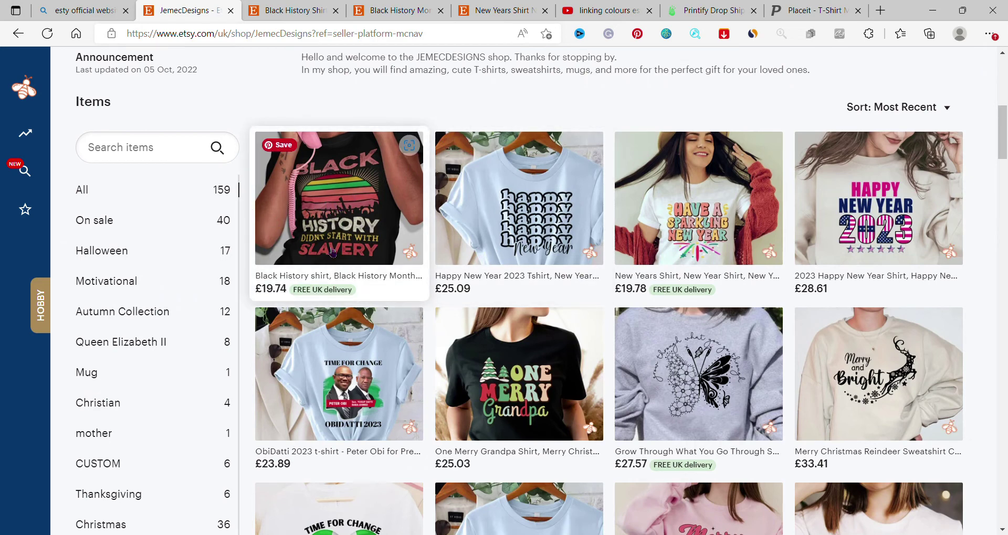
Open the live Black History shirt listing and check the Navy and Black colour photos.
click(353, 203)
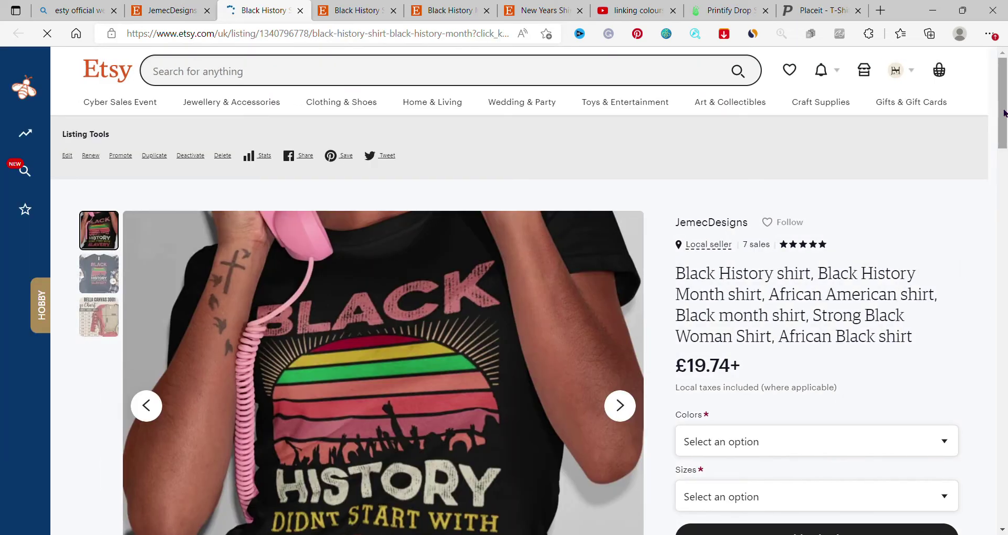
scroll(1004, 131, down, 1)
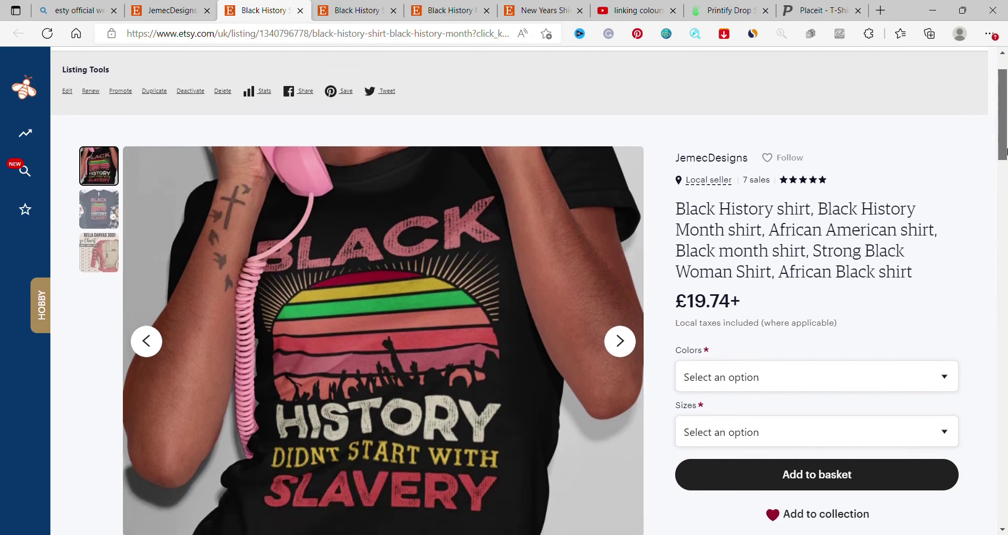
click(898, 276)
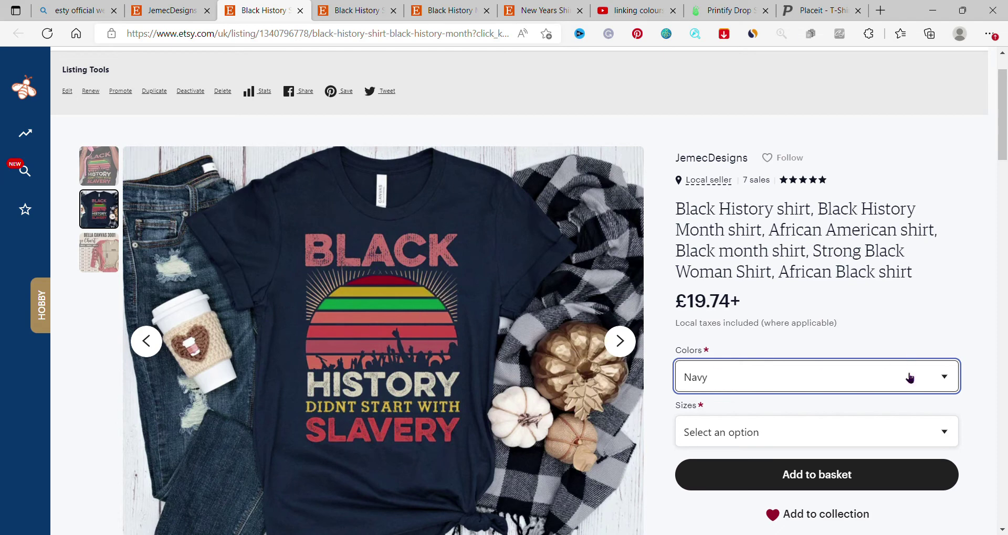
click(777, 420)
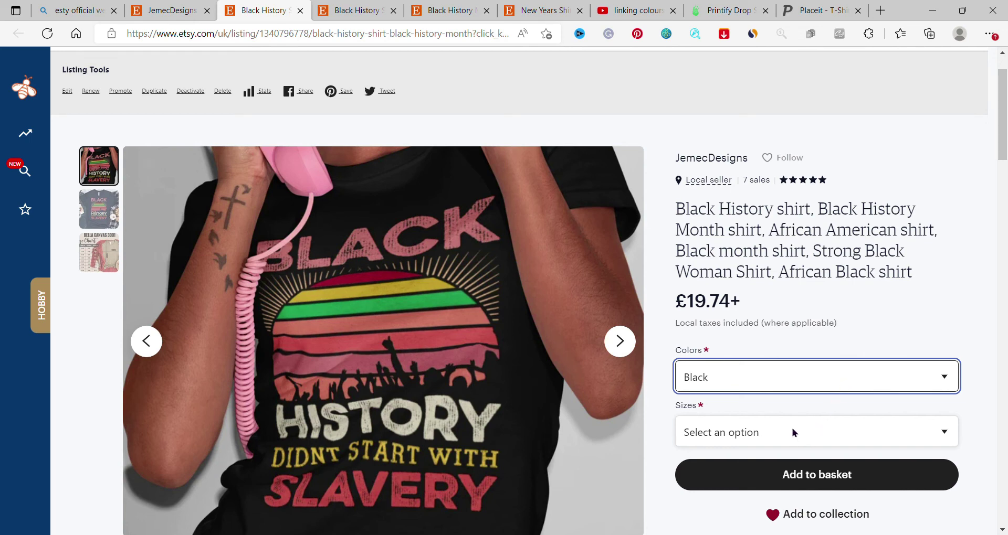
key(Down)
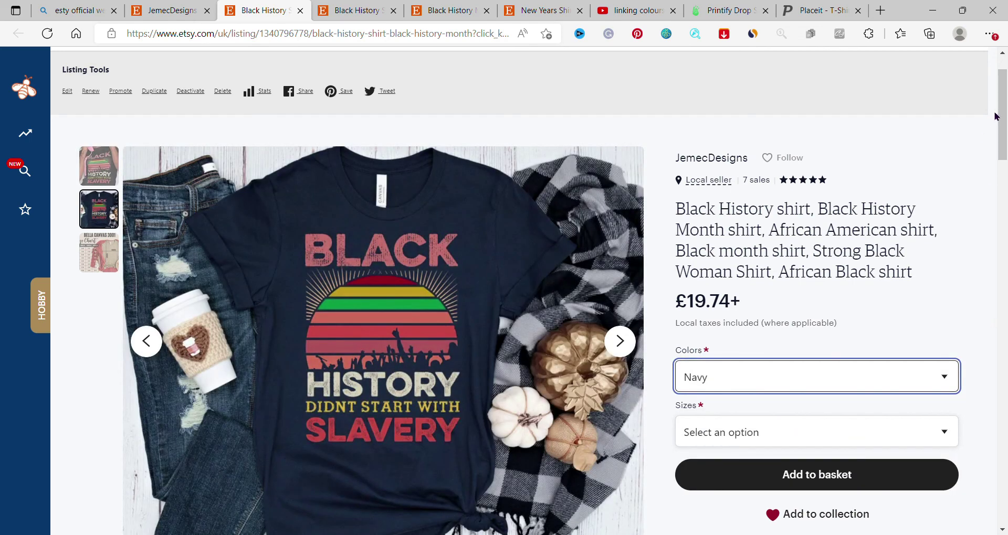
scroll(994, 137, down, 2)
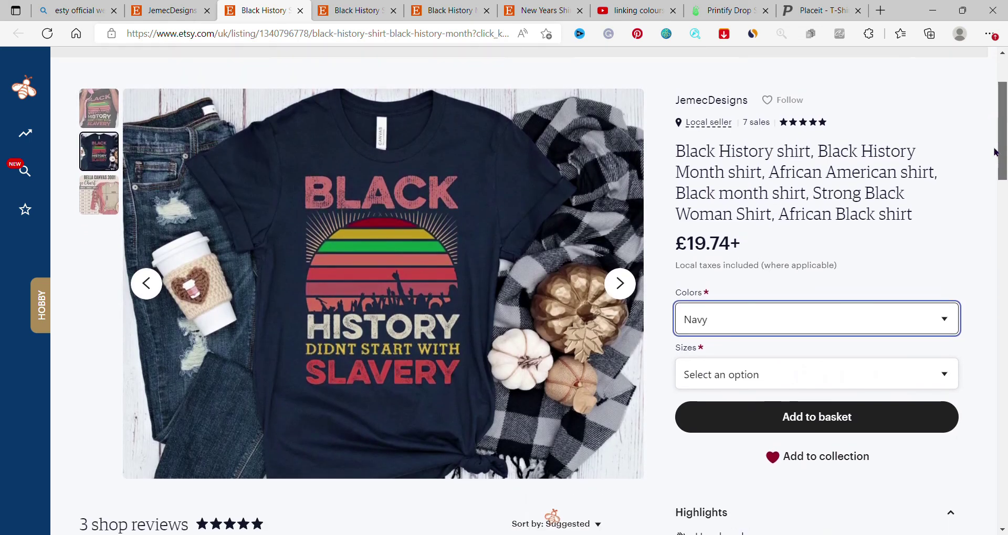